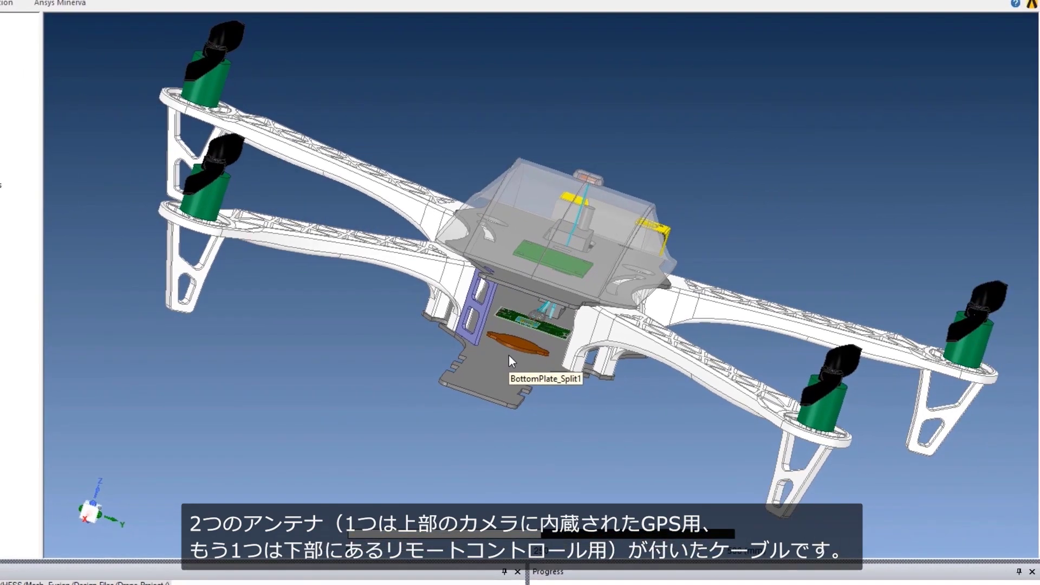
{"action": "key", "text": "v"}
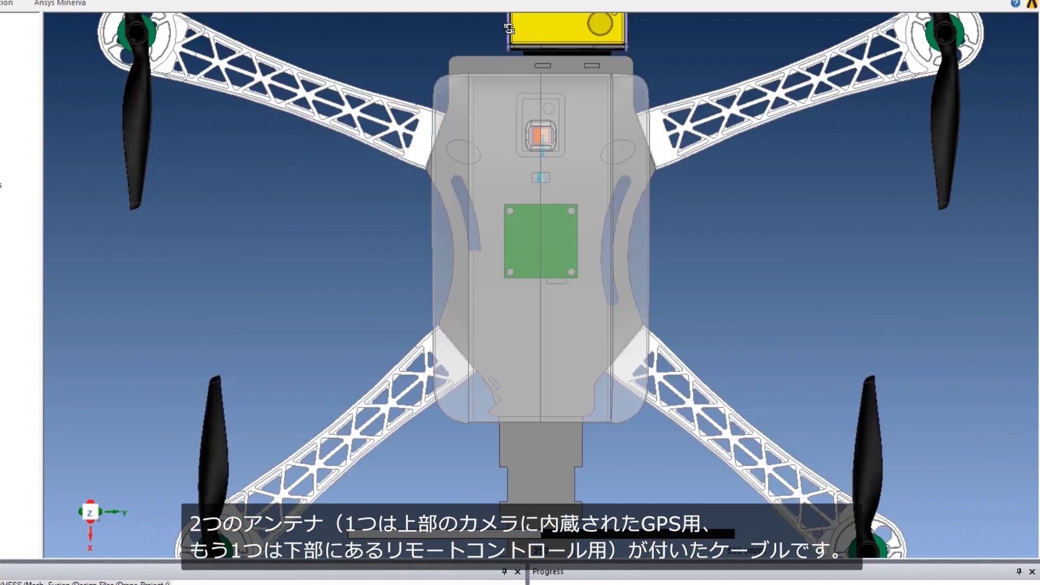
{"action": "scroll", "coordinate": [509, 28], "scroll_direction": "down", "scroll_amount": 3}
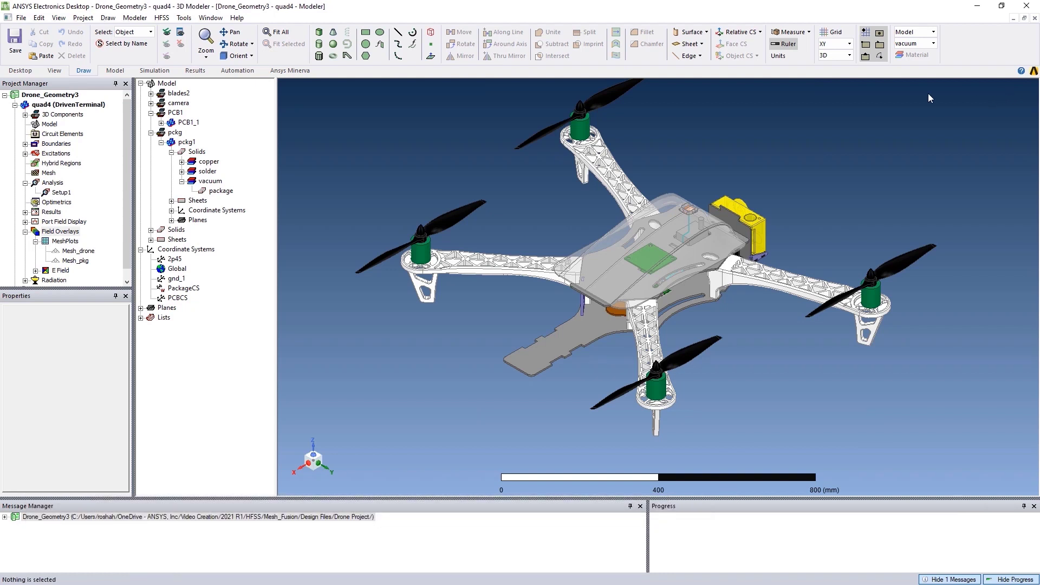
- Enable the HFSS FEM Mesh Assembly beta feature in the general desktop configuration options
{"action": "left_click", "coordinate": [183, 17]}
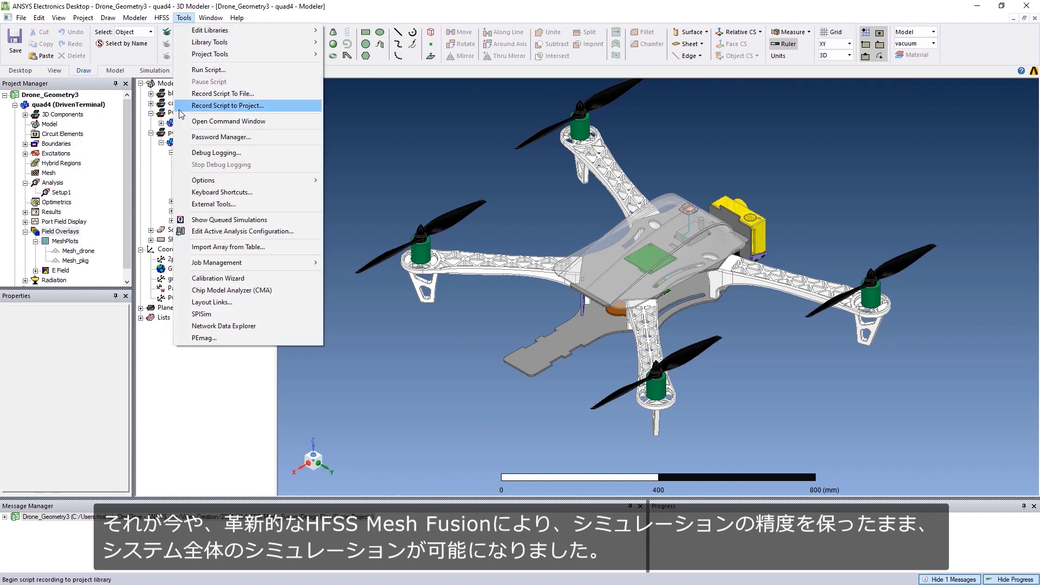
{"action": "mouse_move", "coordinate": [244, 184]}
{"action": "left_click", "coordinate": [353, 177]}
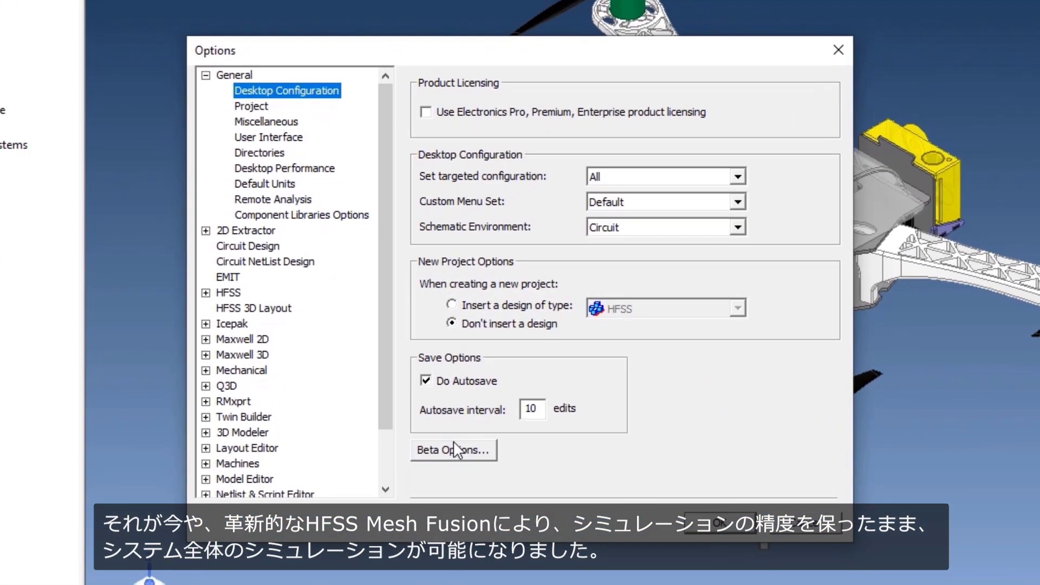
{"action": "left_click", "coordinate": [454, 445]}
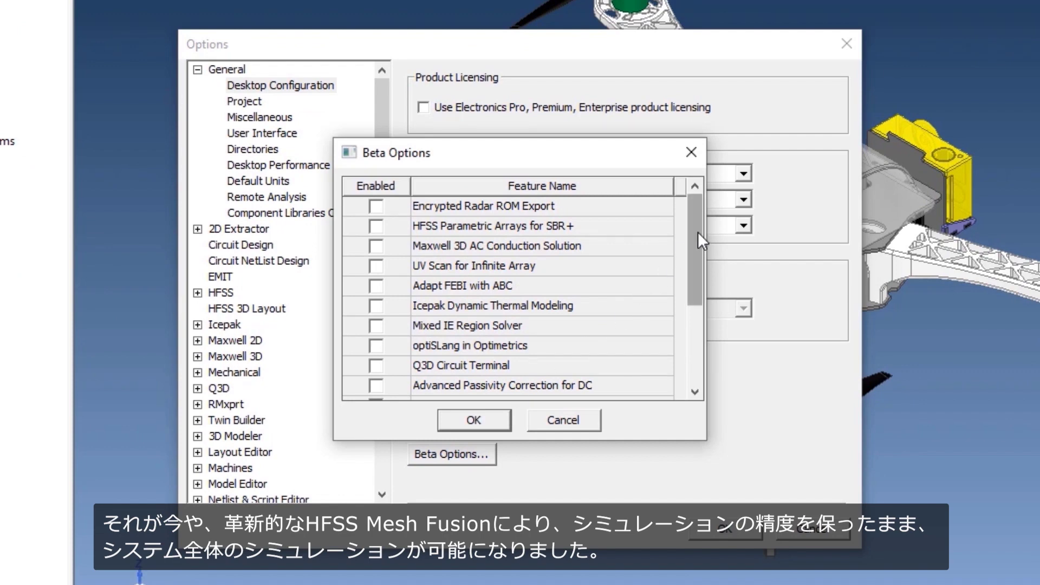
{"action": "left_click_drag", "start_coordinate": [697, 232], "coordinate": [696, 324]}
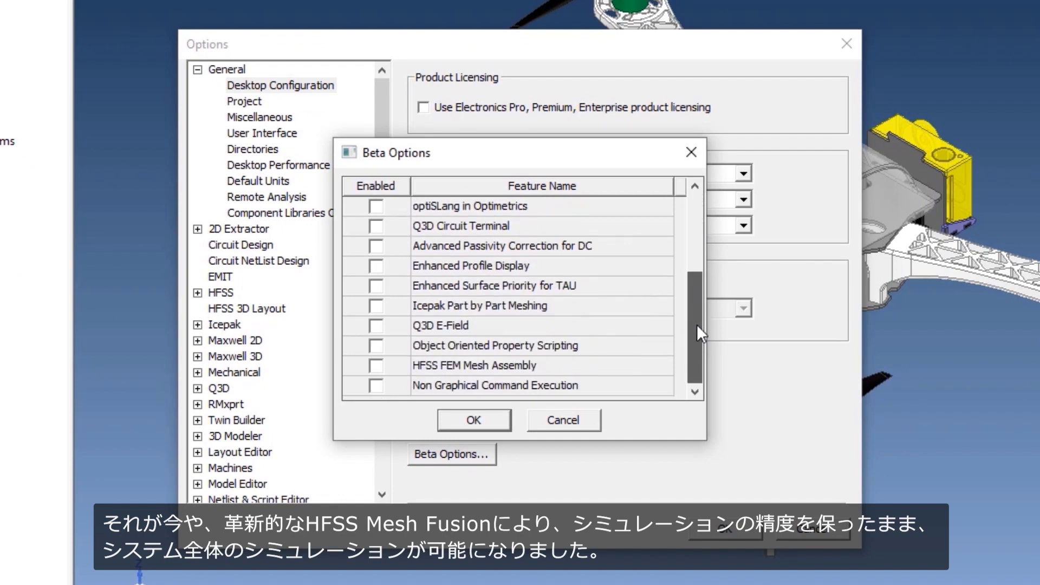
{"action": "left_click", "coordinate": [373, 366]}
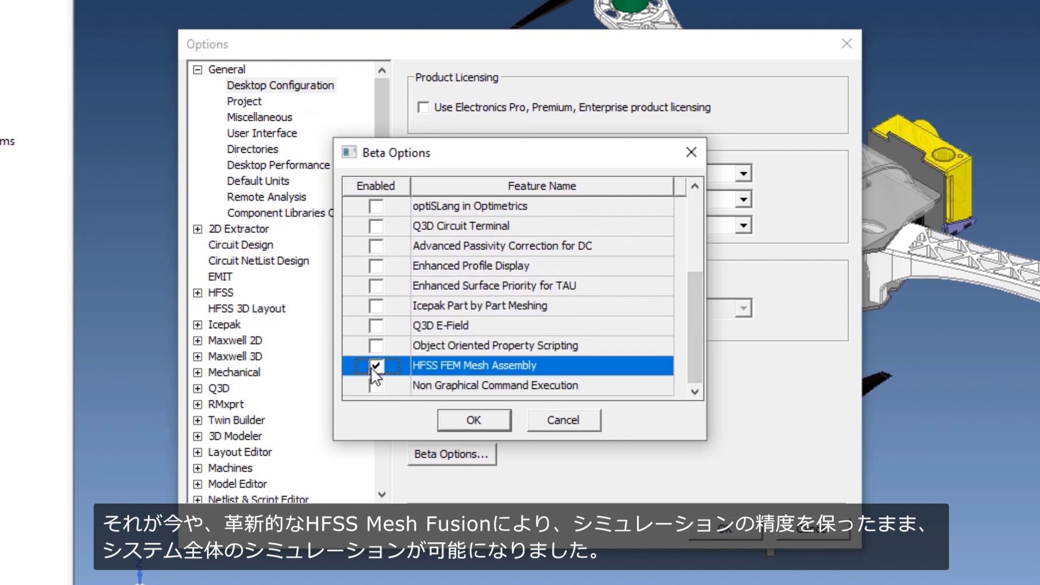
{"action": "left_click", "coordinate": [457, 418]}
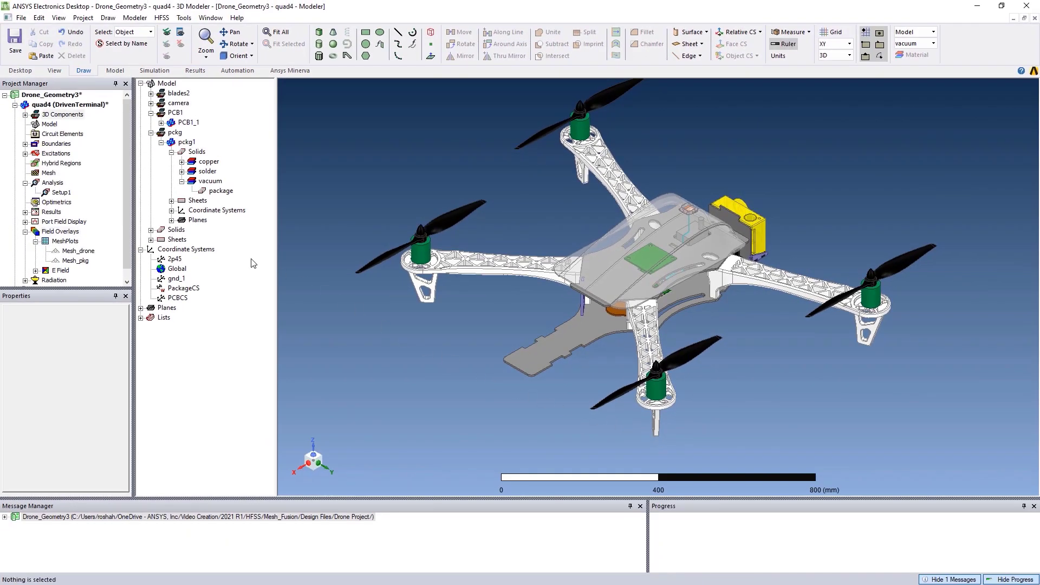
- Enable Do Mesh Assembly for all 3D components of the quad4 design
{"action": "right_click", "coordinate": [44, 115]}
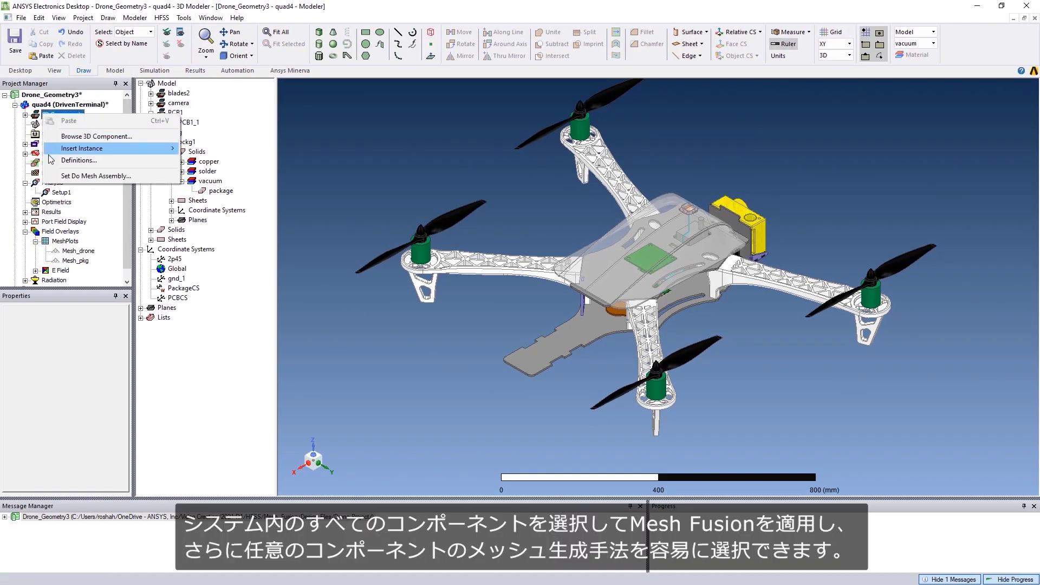
{"action": "left_click", "coordinate": [52, 176]}
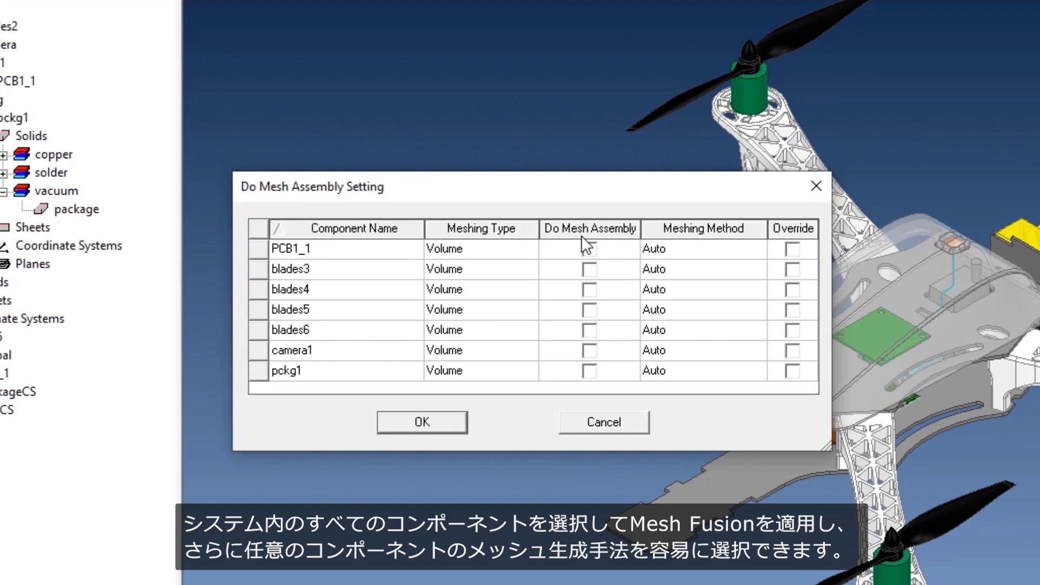
{"action": "left_click", "coordinate": [581, 236]}
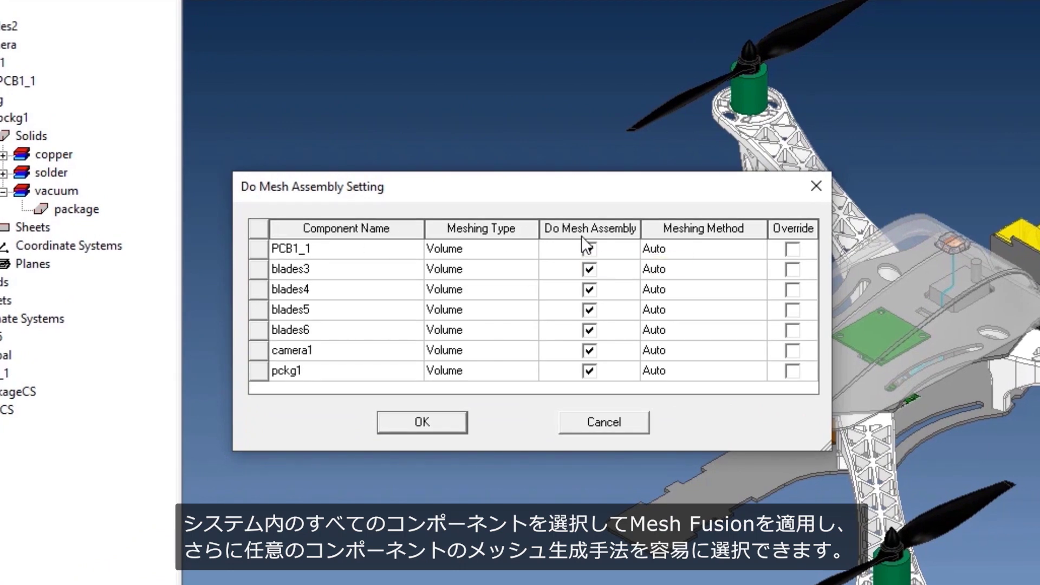
- Override the meshing method of components PCB1_1 and pckg1, set both to Classic, and apply the mesh assembly settings
{"action": "left_click", "coordinate": [791, 250]}
{"action": "left_click", "coordinate": [792, 372]}
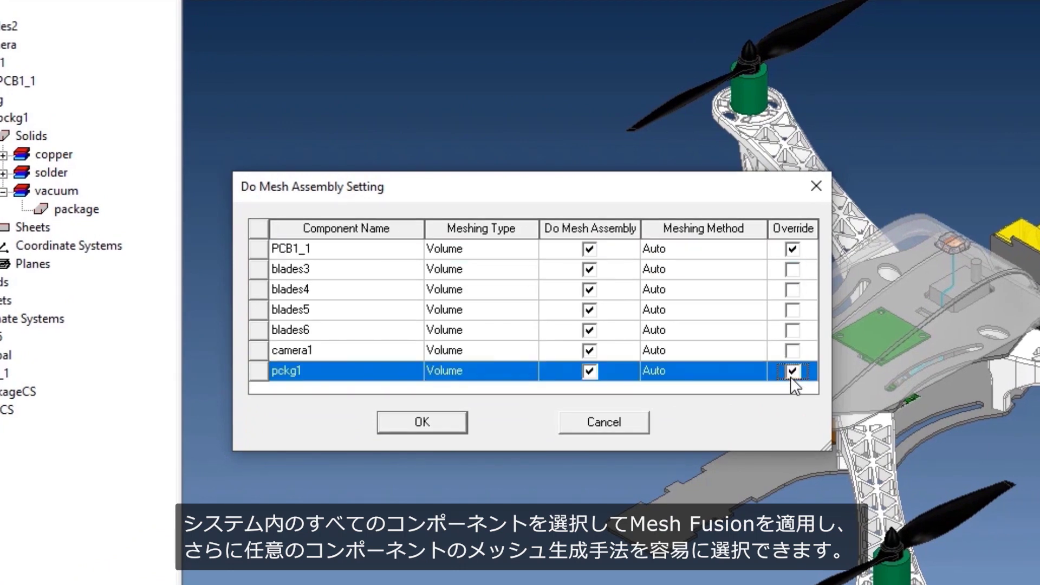
{"action": "left_click", "coordinate": [756, 373]}
{"action": "left_click", "coordinate": [747, 413]}
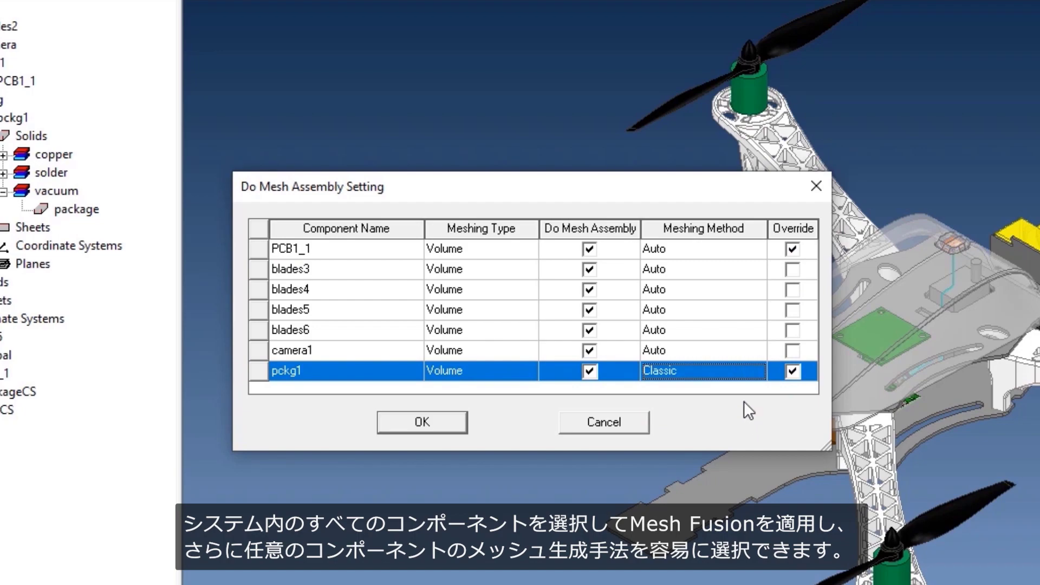
{"action": "left_click", "coordinate": [758, 249]}
{"action": "left_click", "coordinate": [749, 295]}
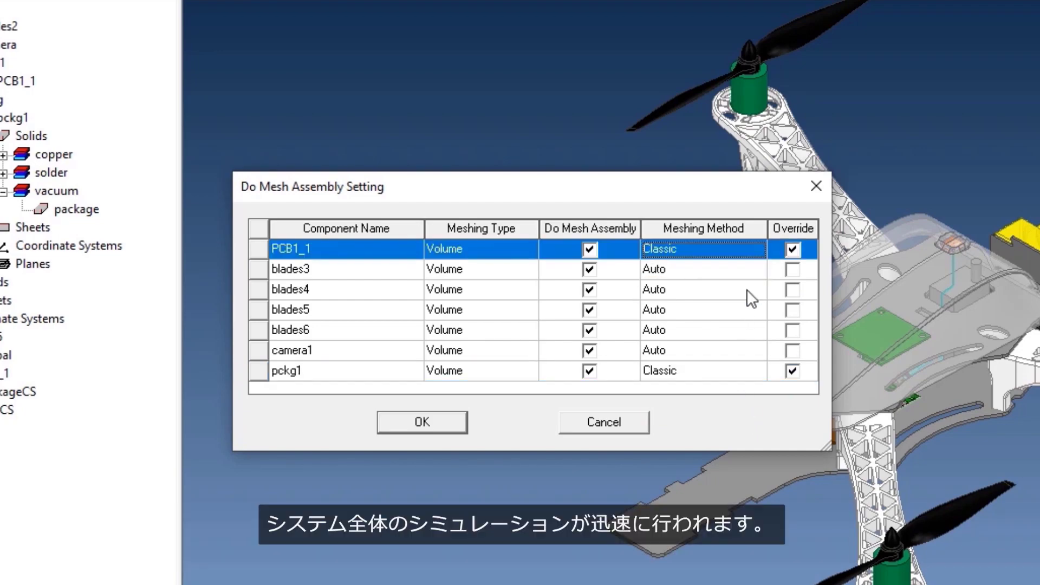
{"action": "left_click", "coordinate": [422, 422]}
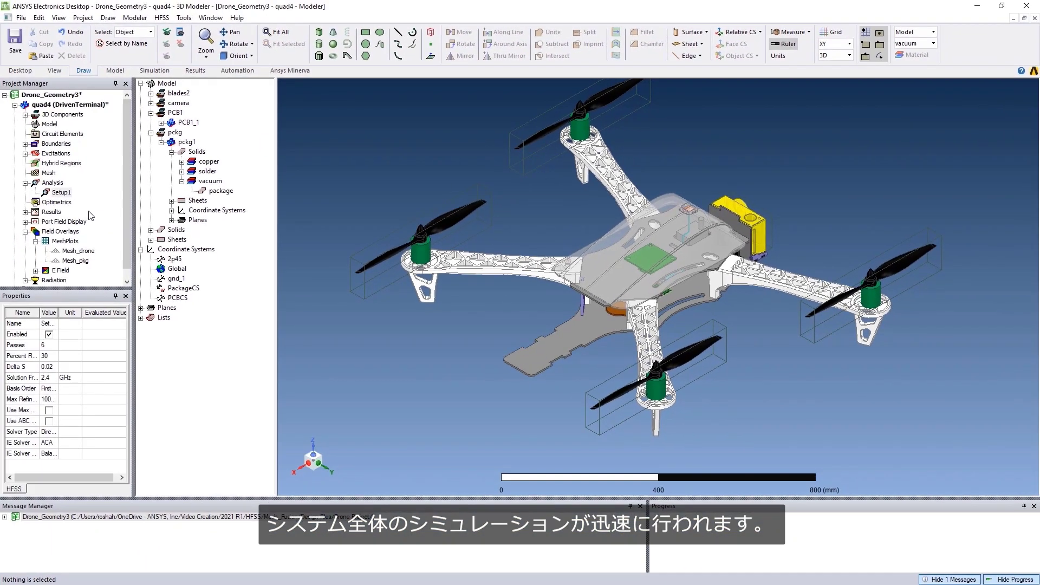
- Run the analysis of Setup1 for the drone design
{"action": "right_click", "coordinate": [60, 193]}
{"action": "left_click", "coordinate": [80, 306]}
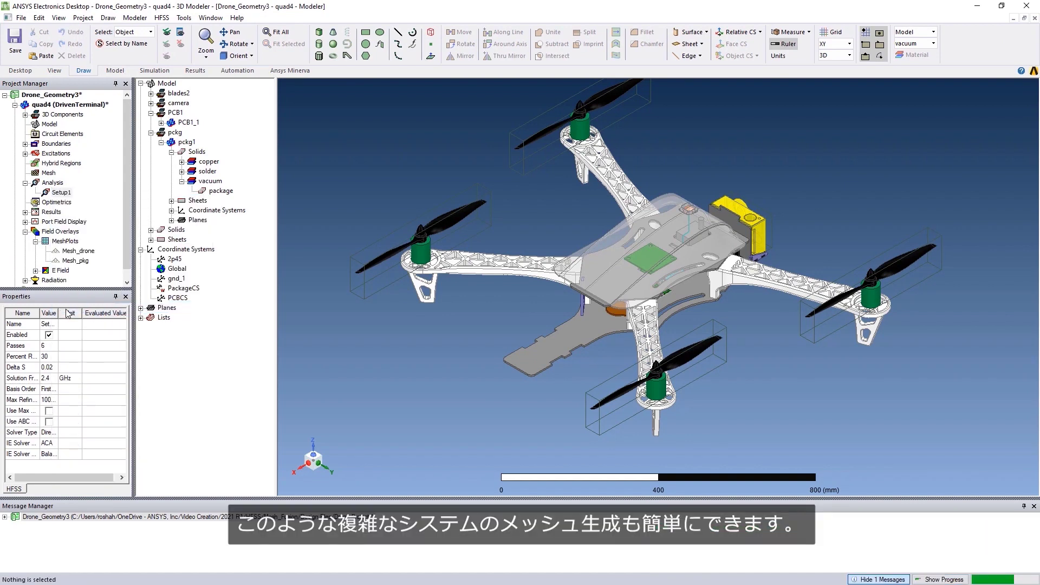
- Start a mesh plot on the Global:XZ plane
{"action": "left_click", "coordinate": [140, 308]}
{"action": "left_click", "coordinate": [164, 360]}
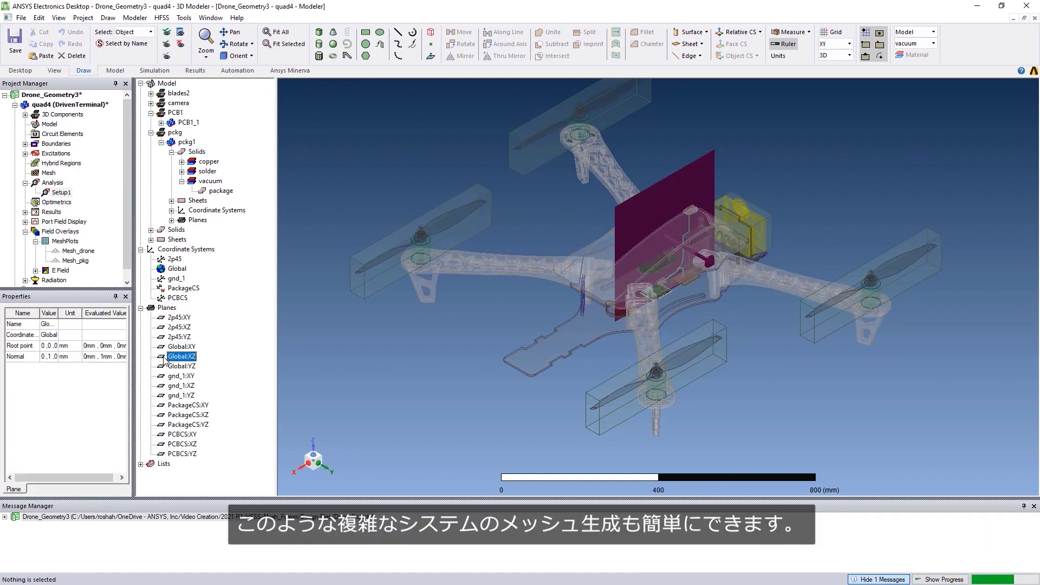
{"action": "right_click", "coordinate": [628, 242]}
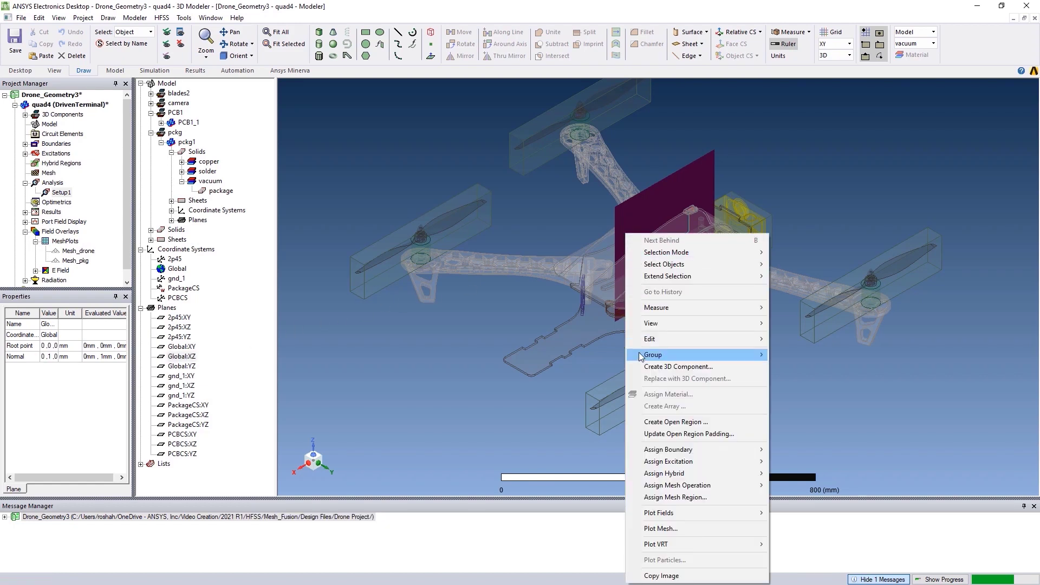
{"action": "left_click", "coordinate": [632, 528]}
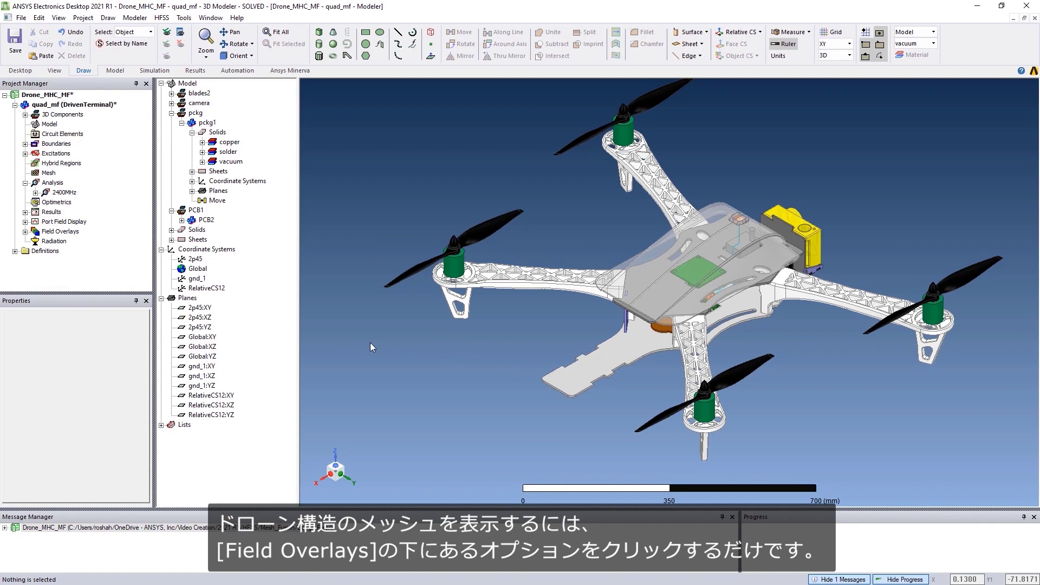
- Display the Mesh3 mesh plot and inspect it from the side and in an isometric view
{"action": "left_click", "coordinate": [25, 231]}
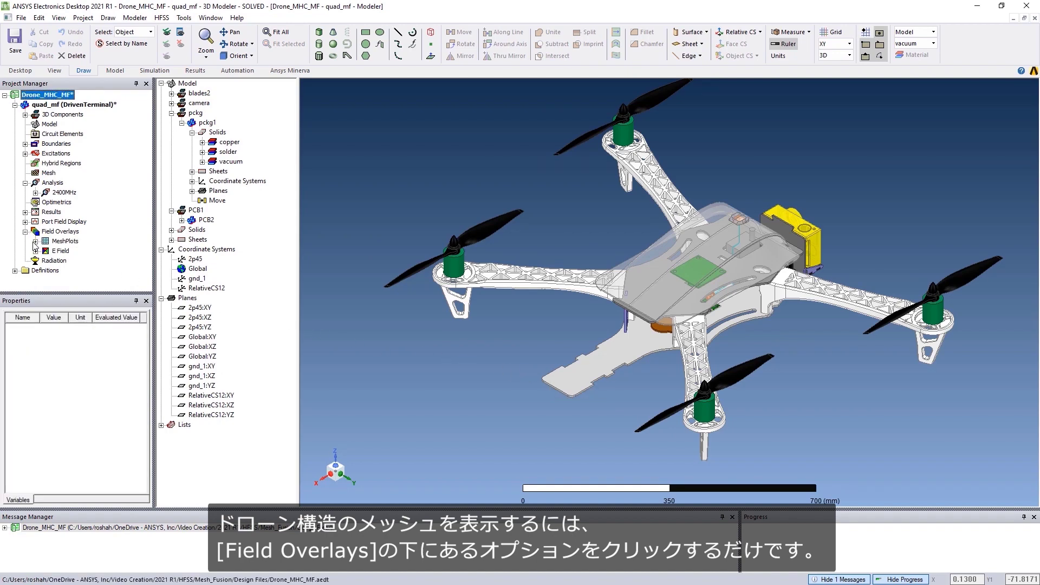
{"action": "left_click", "coordinate": [35, 241]}
{"action": "left_click", "coordinate": [56, 252]}
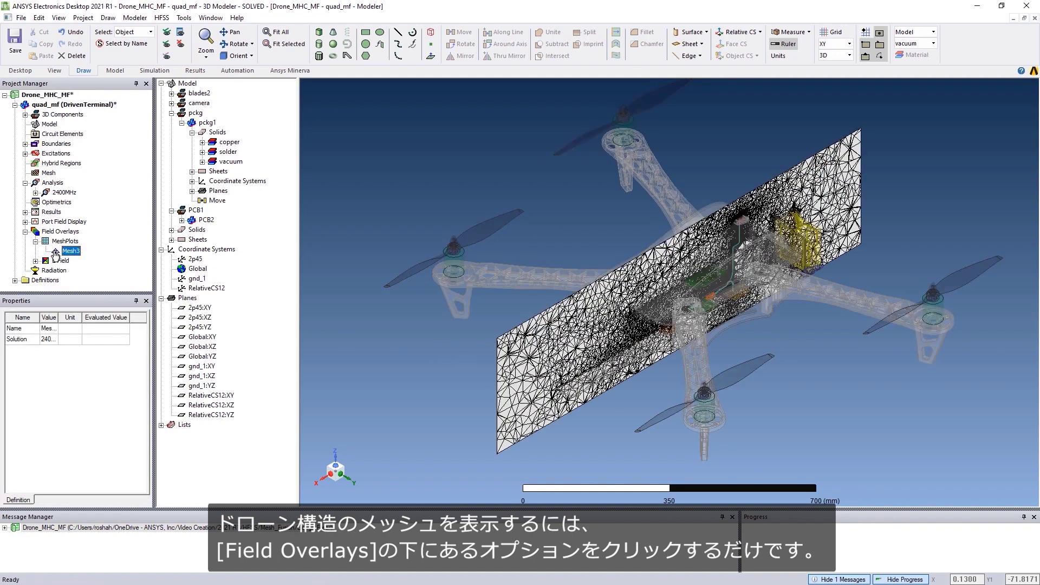
{"action": "double_click", "coordinate": [314, 269], "text": "alt"}
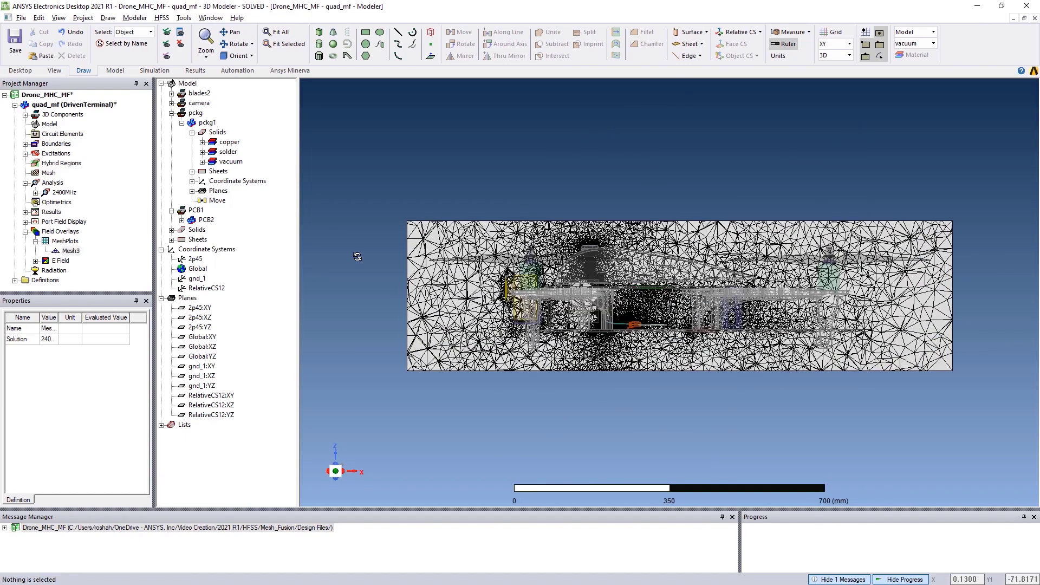
{"action": "double_click", "coordinate": [898, 131], "text": "alt"}
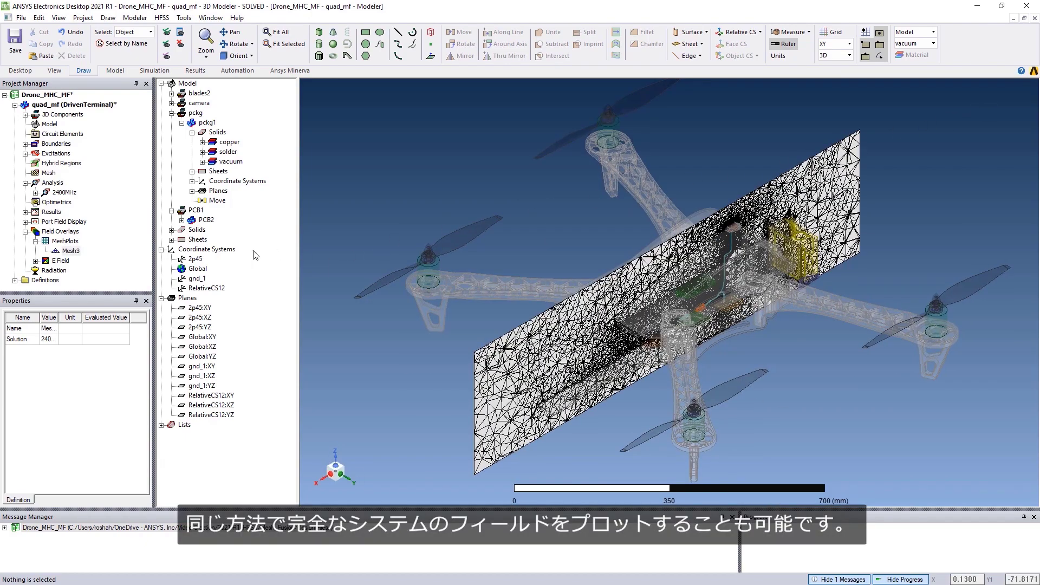
- Display the Mag_E1 electric field plot and examine the field on the circuit board and connector between the drone's plates
{"action": "left_click", "coordinate": [35, 260]}
{"action": "left_click", "coordinate": [70, 271]}
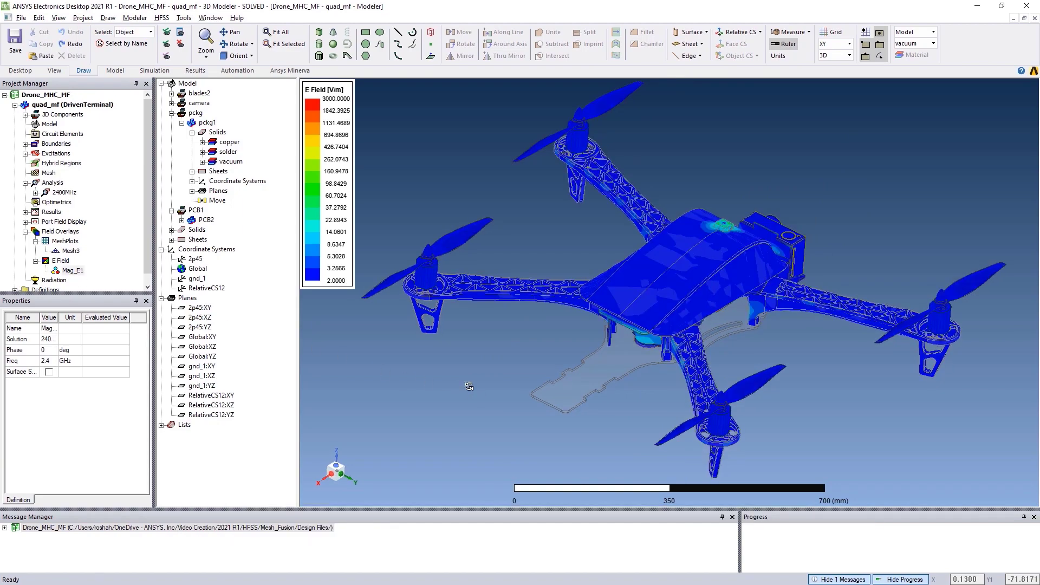
{"action": "left_click_drag", "start_coordinate": [460, 382], "coordinate": [611, 414], "text": "alt"}
{"action": "scroll", "coordinate": [615, 349], "scroll_direction": "up", "scroll_amount": 5}
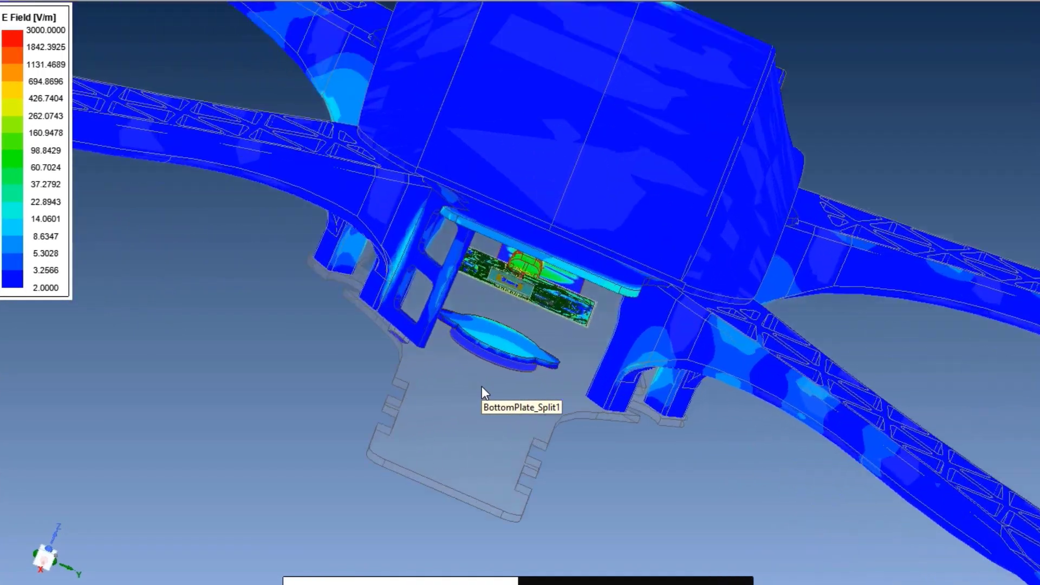
{"action": "scroll", "coordinate": [482, 385], "scroll_direction": "up", "scroll_amount": 2}
{"action": "left_click_drag", "start_coordinate": [483, 395], "coordinate": [455, 309], "text": "alt"}
{"action": "scroll", "coordinate": [455, 308], "scroll_direction": "up", "scroll_amount": 4}
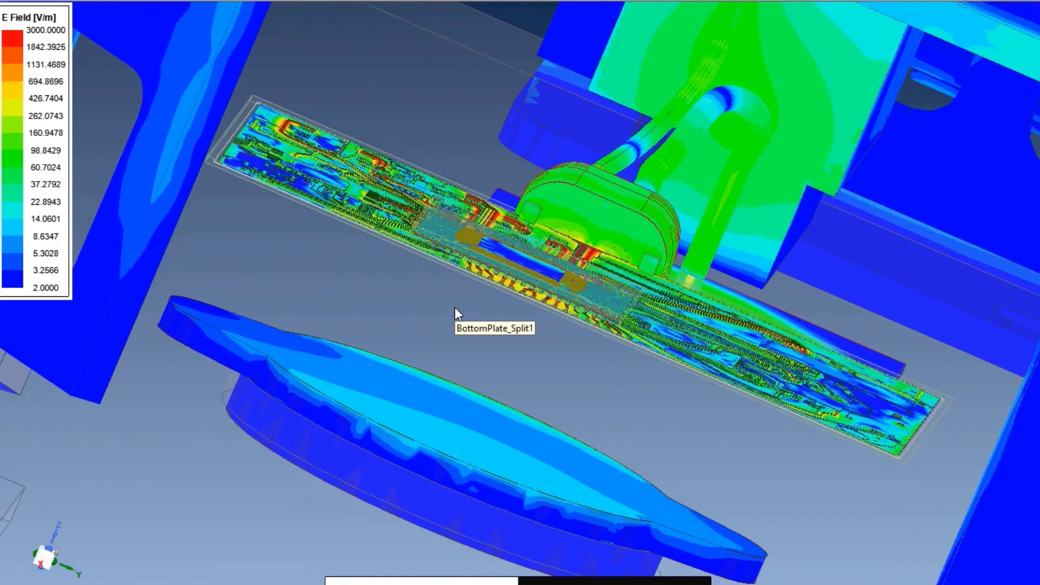
{"action": "scroll", "coordinate": [455, 310], "scroll_direction": "down", "scroll_amount": 3}
{"action": "scroll", "coordinate": [464, 298], "scroll_direction": "down", "scroll_amount": 4}
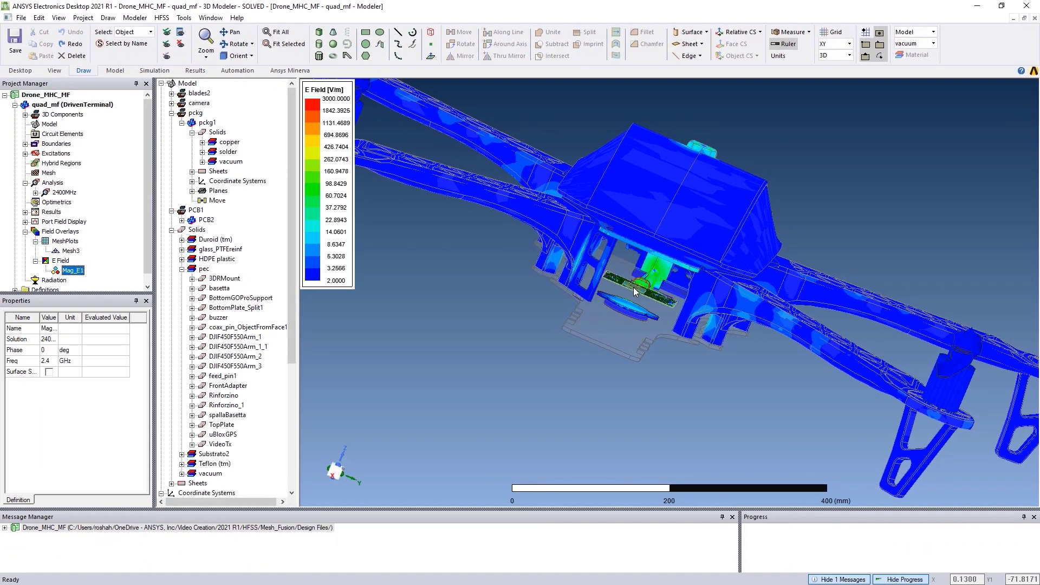
- Open the DC_5GHz sweep of the 2400MHz setup in the Network Data Explorer
{"action": "left_click", "coordinate": [35, 192]}
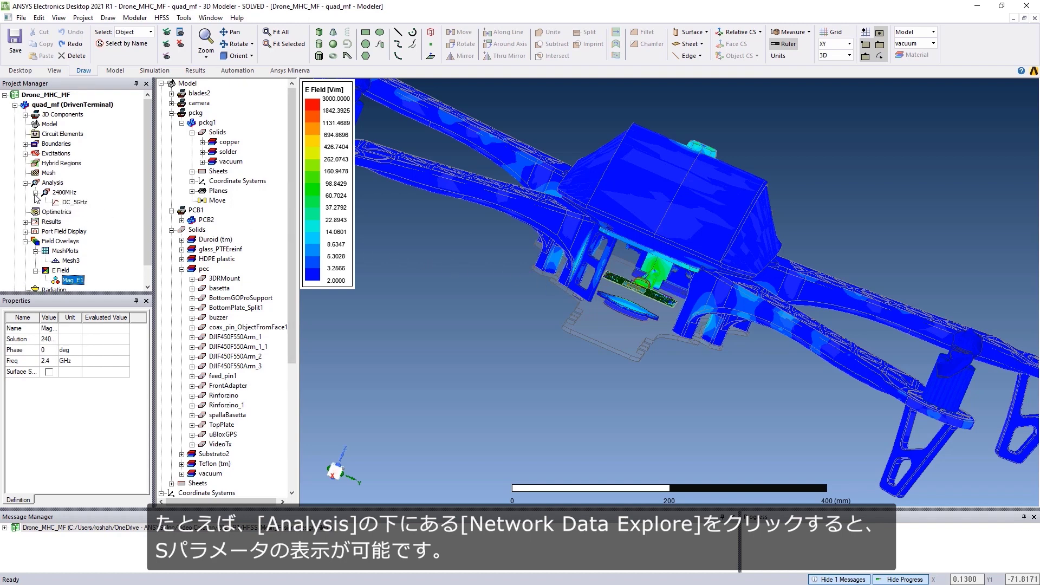
{"action": "right_click", "coordinate": [60, 203]}
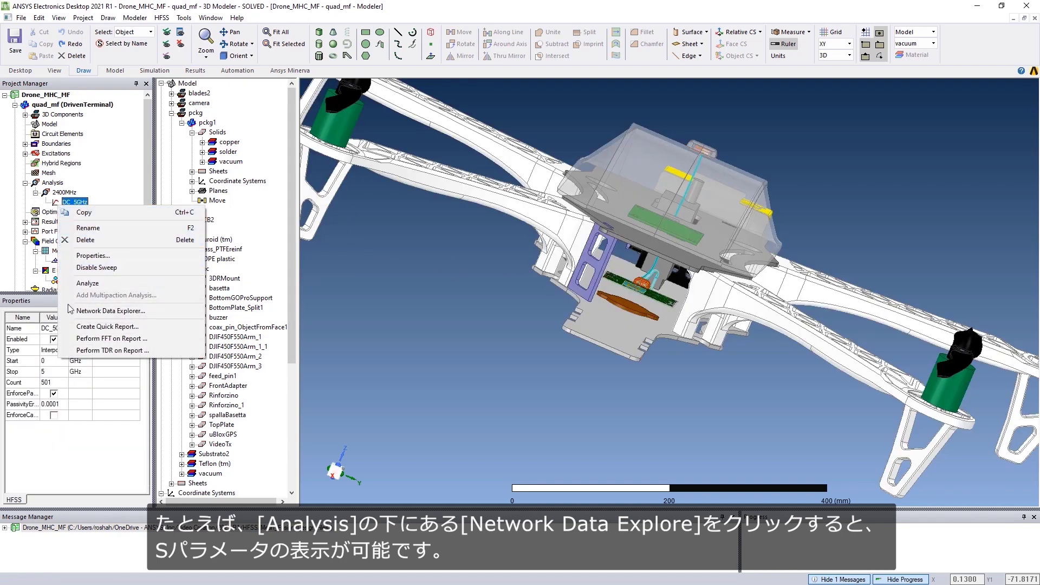
{"action": "left_click", "coordinate": [84, 311]}
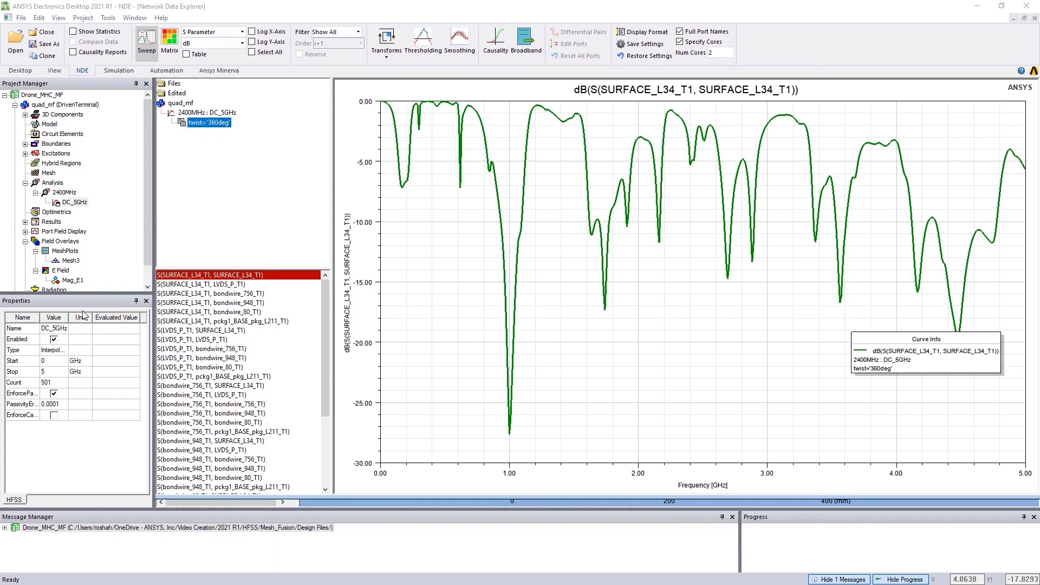
- Plot S(SURFACE_L34_T1, LVDS_P_T1), S(LVDS_P_T1, LVDS_P_T1), S(LVDS_P_T1, pckg1_BASE_pkg_L211_T1) and S(bondwire_756_T1, bondwire_80_T1) together
{"action": "left_click", "coordinate": [161, 285]}
{"action": "left_click", "coordinate": [163, 340], "text": "ctrl"}
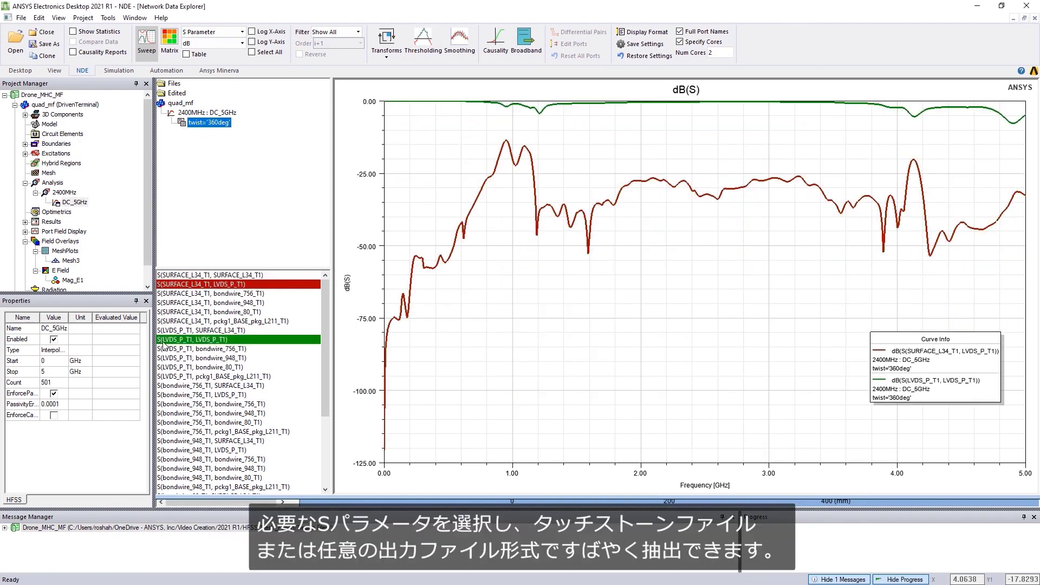
{"action": "left_click", "coordinate": [162, 378], "text": "ctrl"}
{"action": "left_click", "coordinate": [161, 423], "text": "ctrl"}
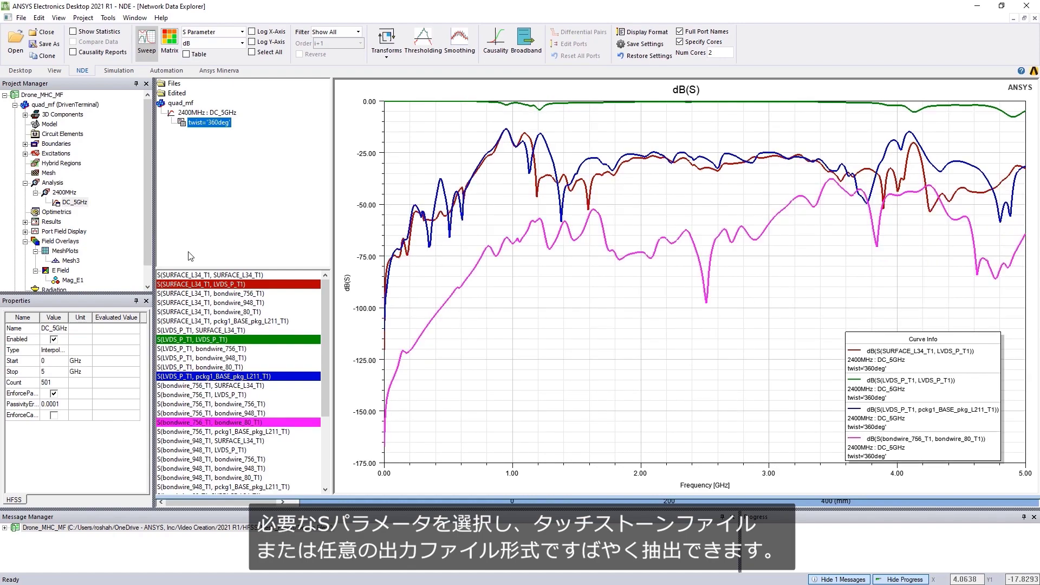
- Export the twist='360deg' solution as a broadband model, changing the output file format to Touchstone 1.0
{"action": "right_click", "coordinate": [207, 124]}
{"action": "left_click", "coordinate": [214, 169]}
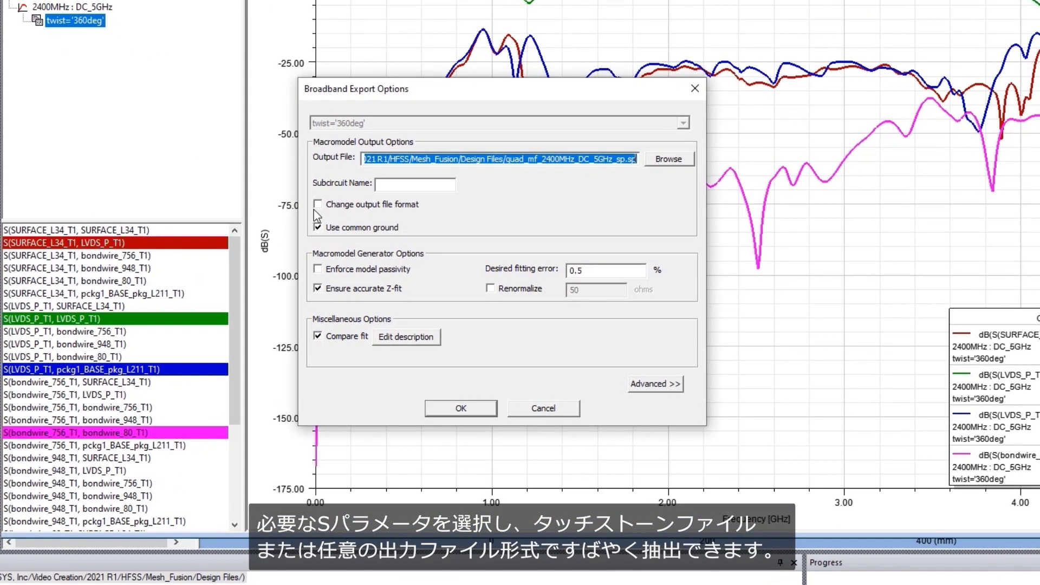
{"action": "left_click", "coordinate": [345, 225]}
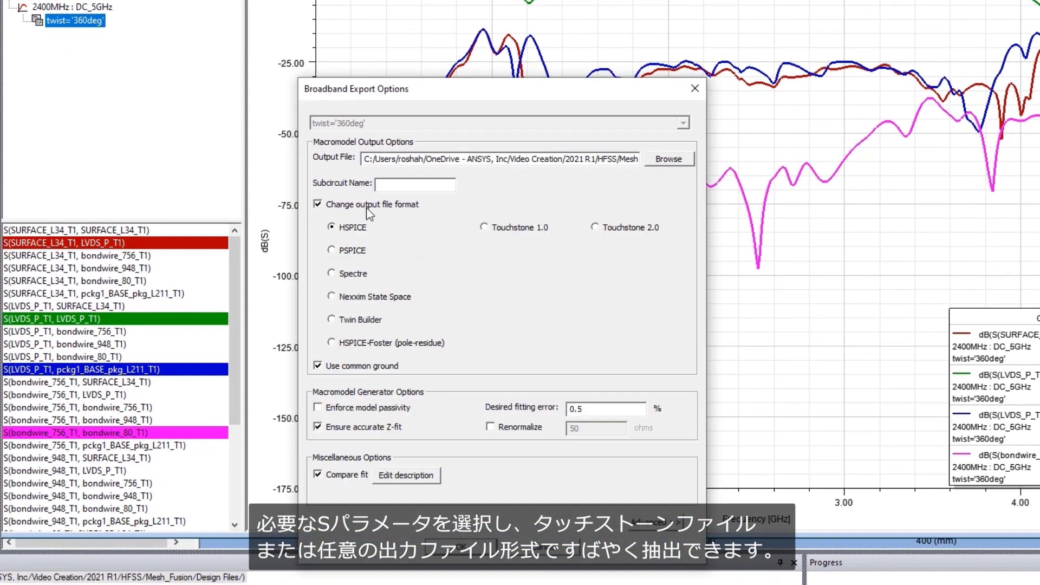
{"action": "left_click", "coordinate": [484, 228]}
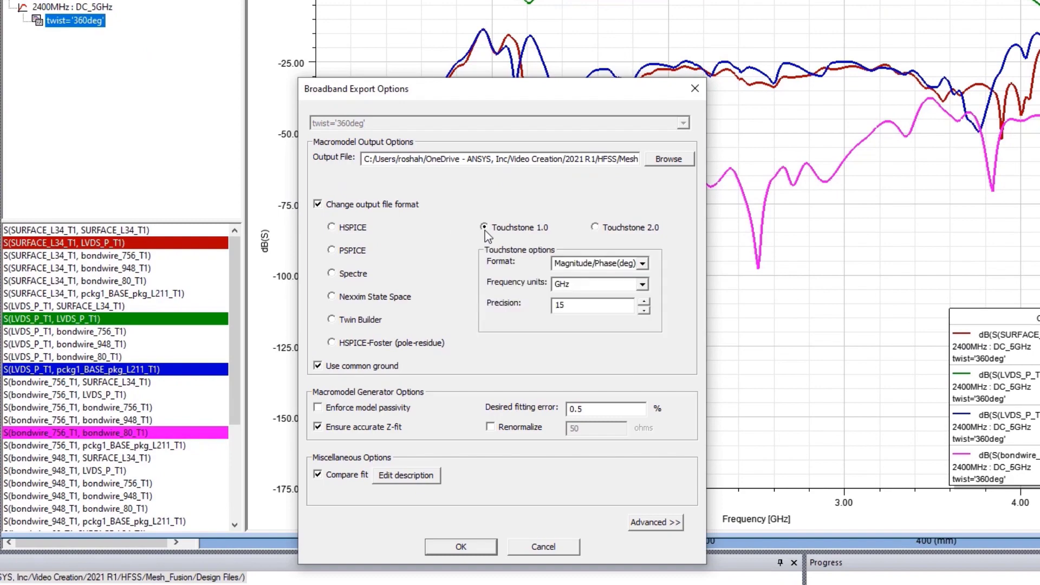
{"action": "left_click", "coordinate": [440, 546]}
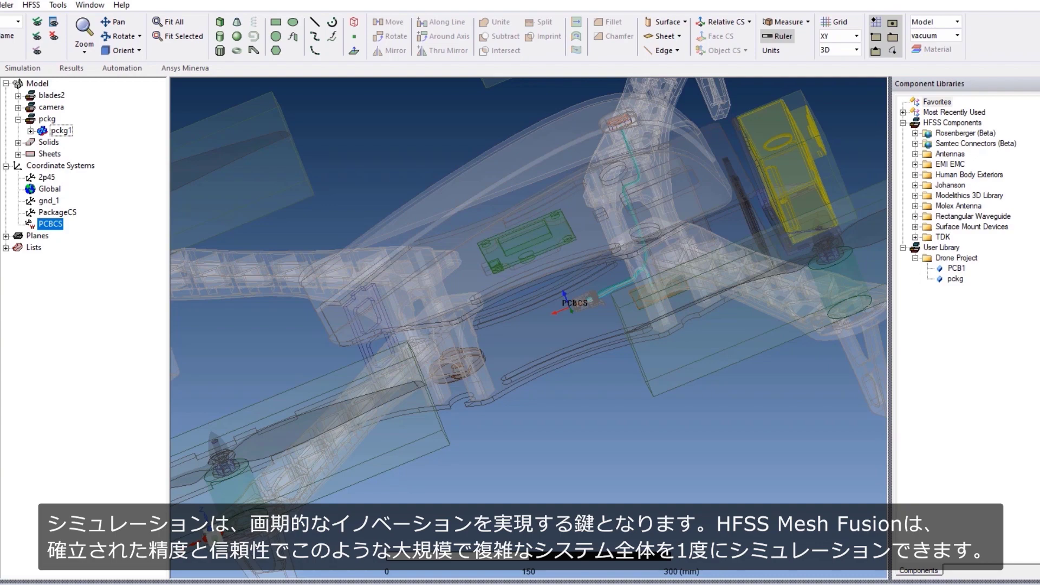
- Insert the PCB1 component from the Drone Project user library into the drone model at the PCBCS coordinate system
{"action": "left_click_drag", "start_coordinate": [945, 267], "coordinate": [629, 309]}
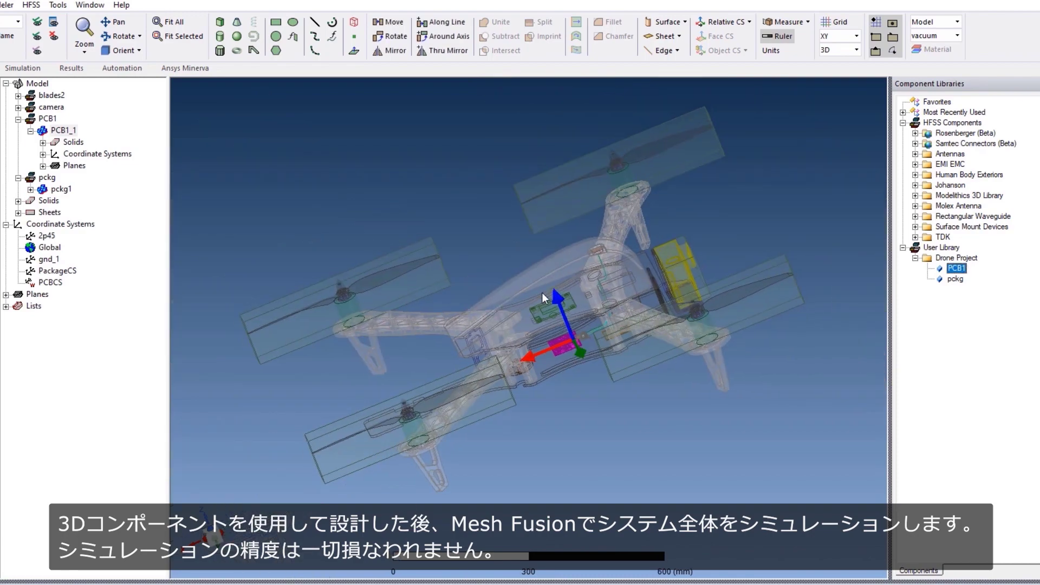
- Fit the active view to the pckg1 component to inspect it on the circuit board
{"action": "right_click", "coordinate": [57, 190]}
{"action": "mouse_move", "coordinate": [79, 321]}
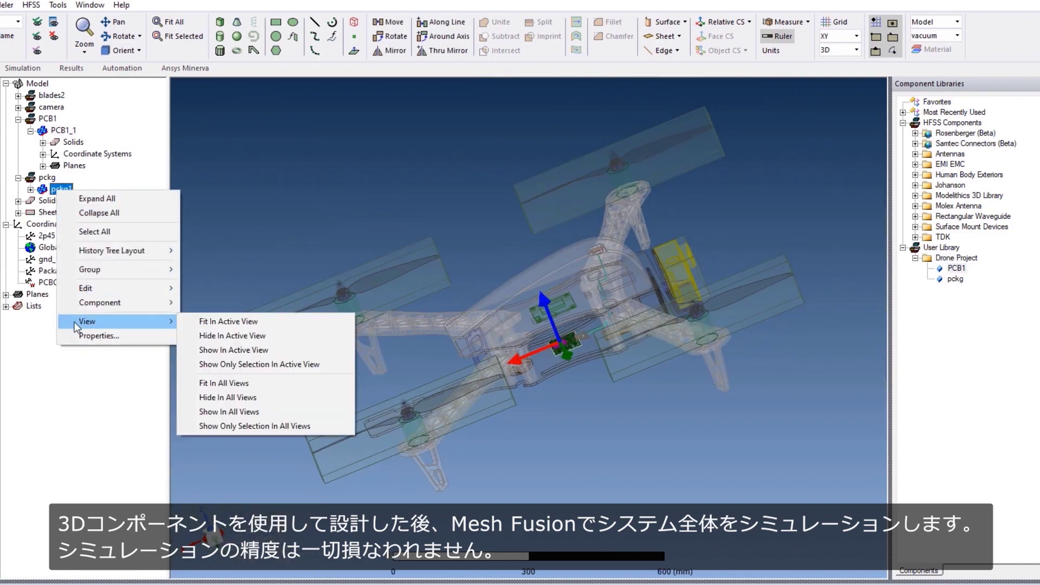
{"action": "left_click", "coordinate": [183, 323]}
{"action": "scroll", "coordinate": [427, 429], "scroll_direction": "down", "scroll_amount": 10}
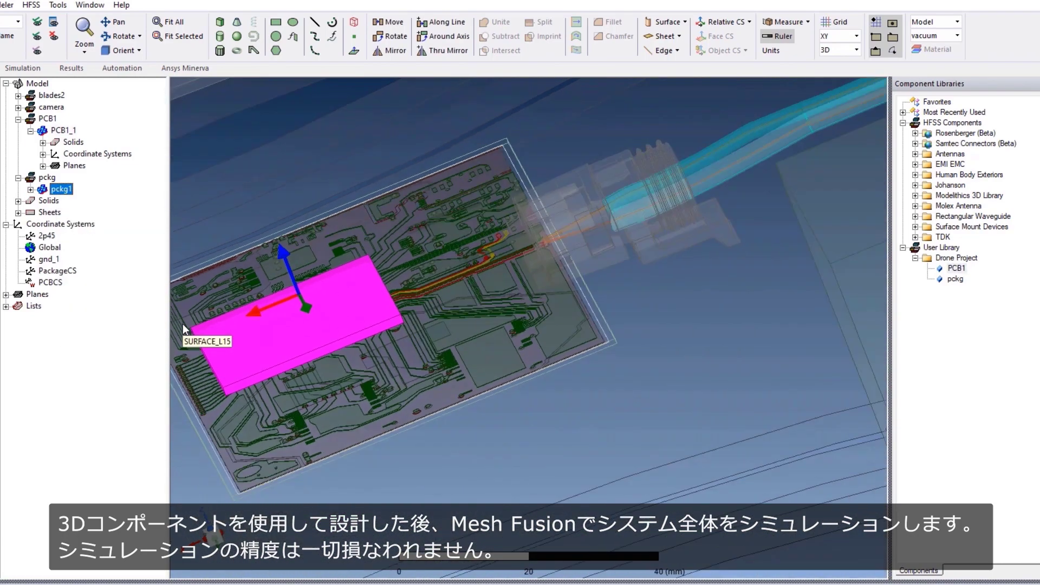